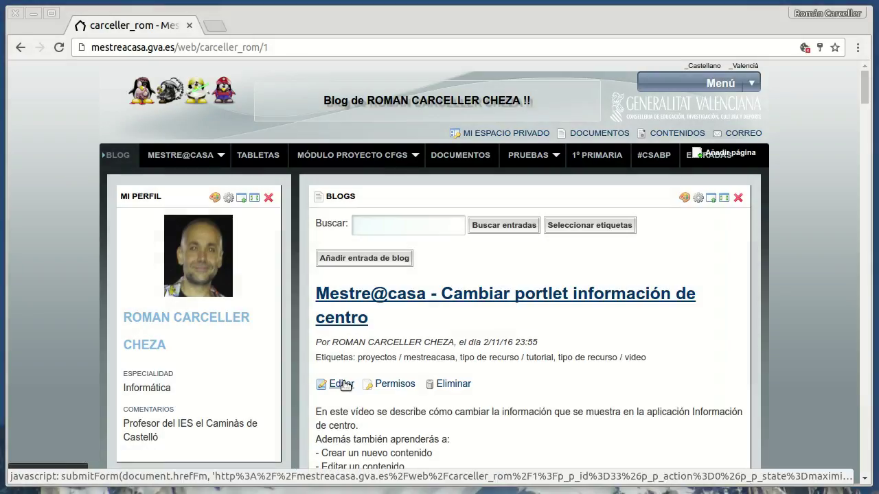
pyautogui.scroll(-4, 352, 361)
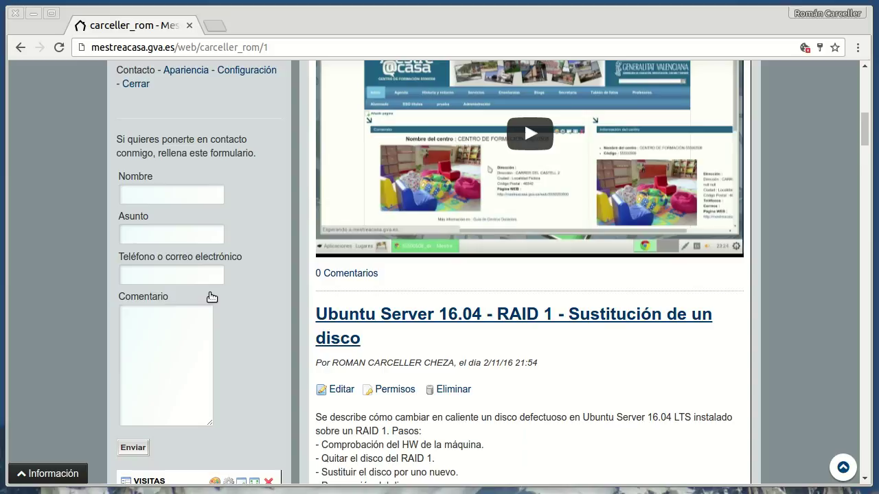
# Step: Go to the MESTRE@CASA section and load the empty ejemplo_formulario page via its address
pyautogui.scroll(8, 363, 275)
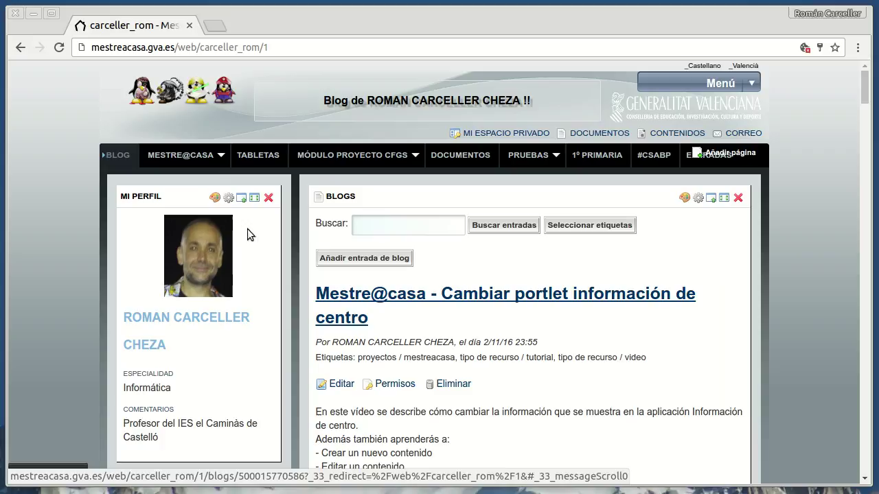
pyautogui.moveTo(199, 156)
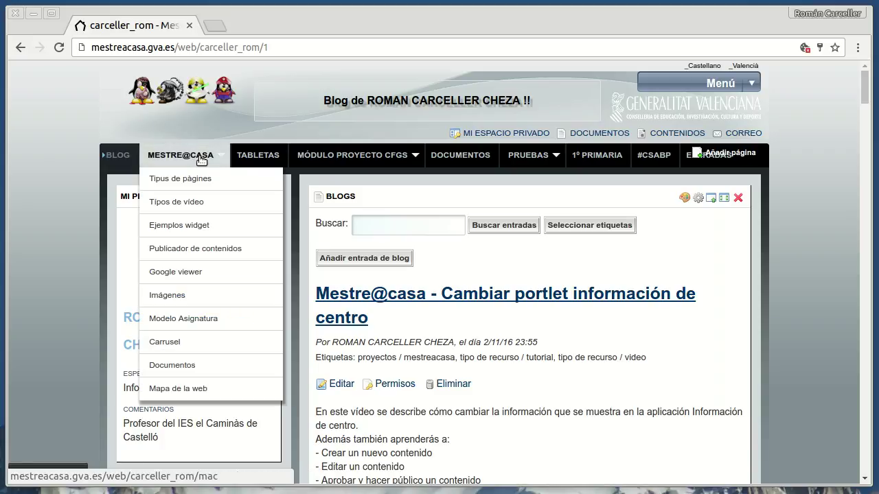
pyautogui.click(201, 157)
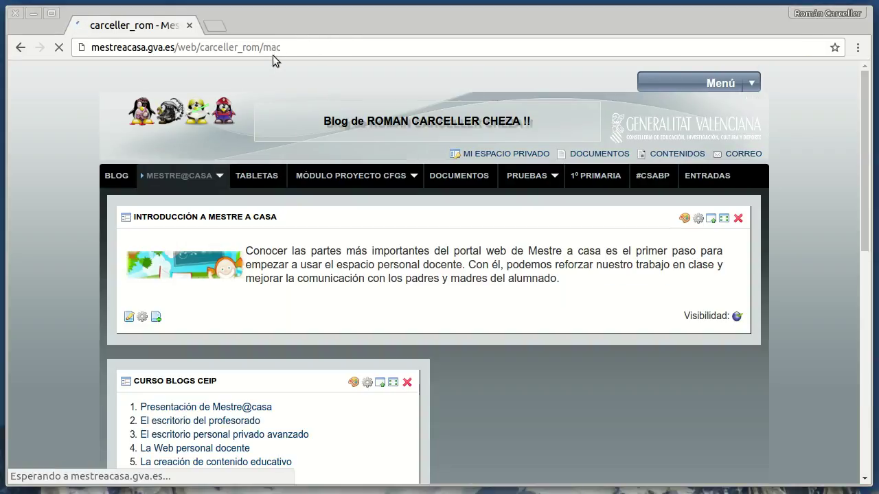
pyautogui.doubleClick(266, 46)
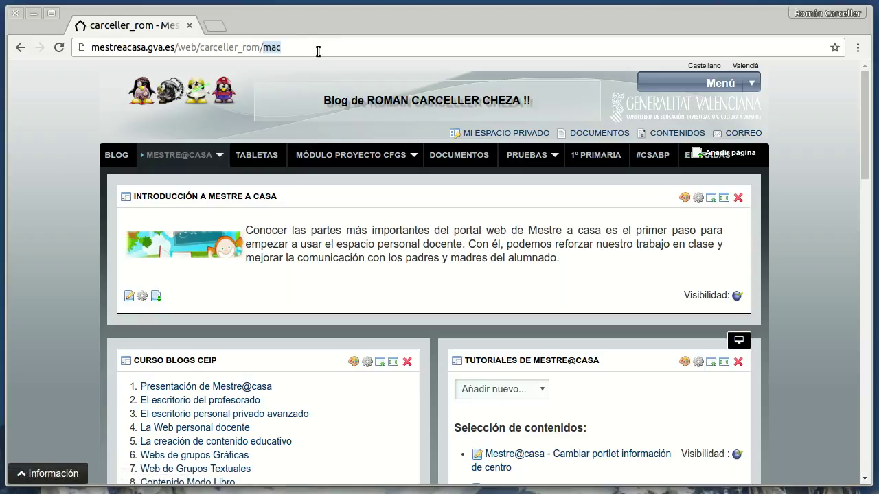
pyautogui.write('ejemplo')
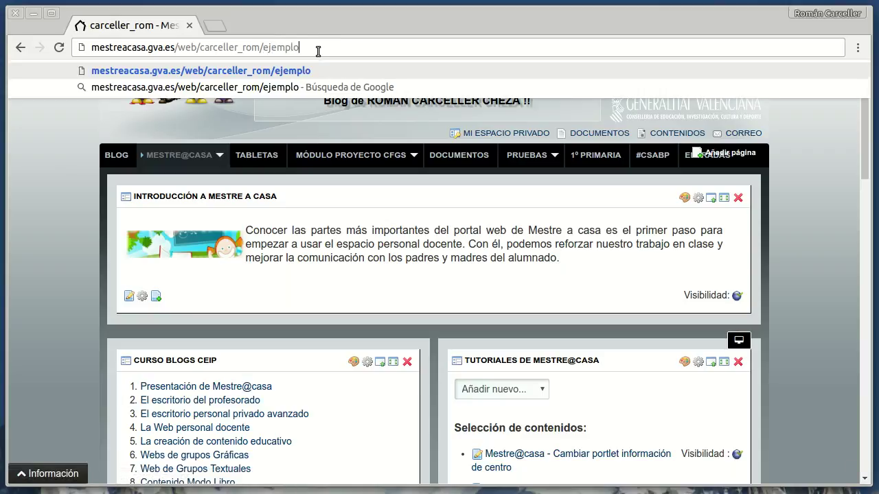
pyautogui.write('_formulario')
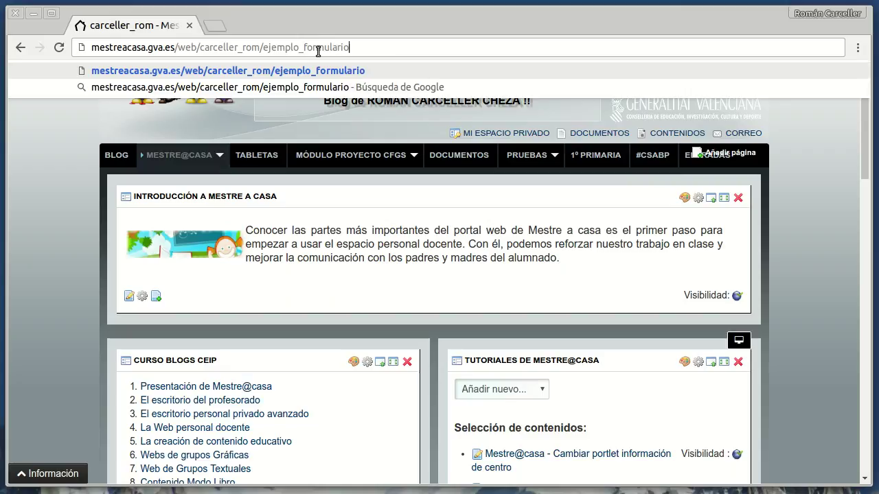
pyautogui.press('Return')
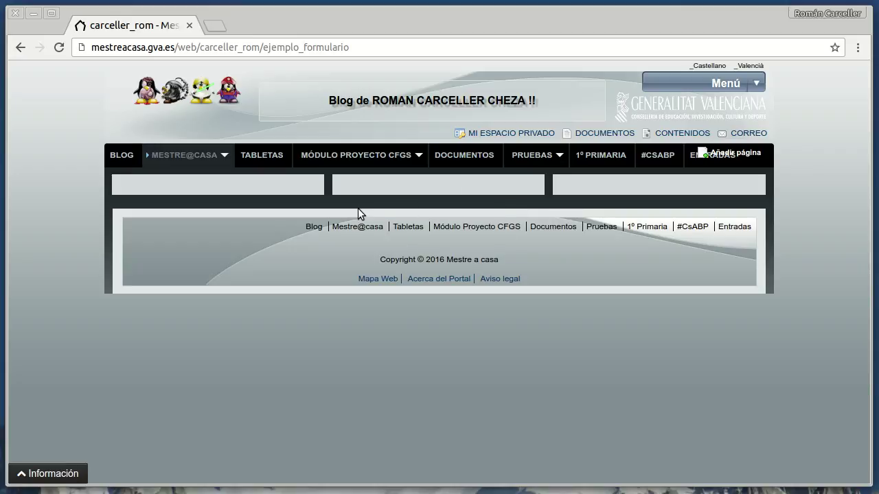
# Step: Add a Formulario web portlet from Herramientas and place it in the middle column
pyautogui.moveTo(757, 87)
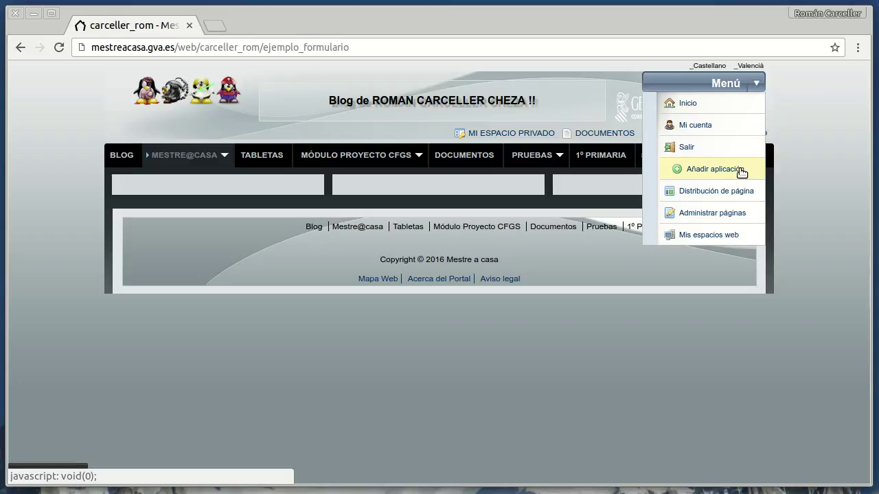
pyautogui.click(741, 170)
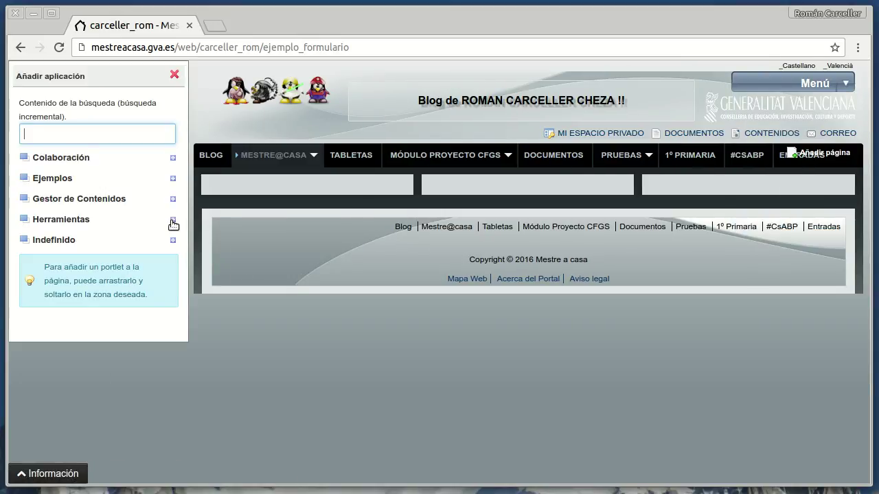
pyautogui.click(172, 221)
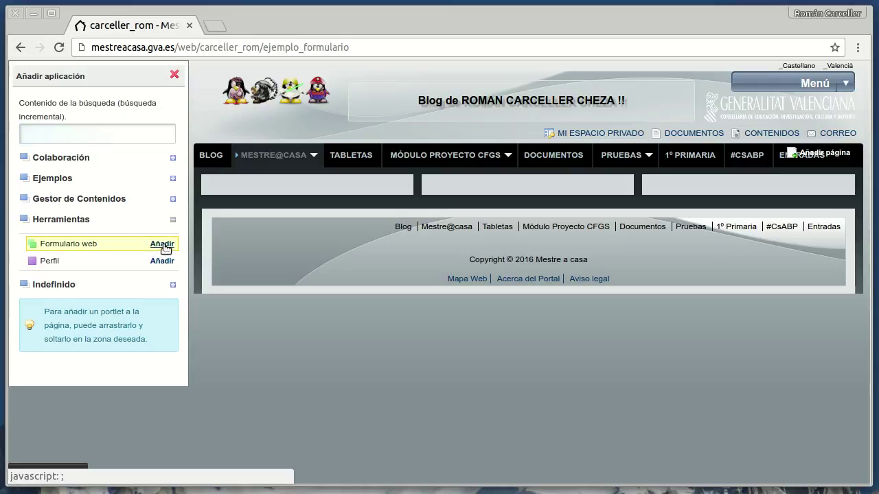
pyautogui.click(163, 245)
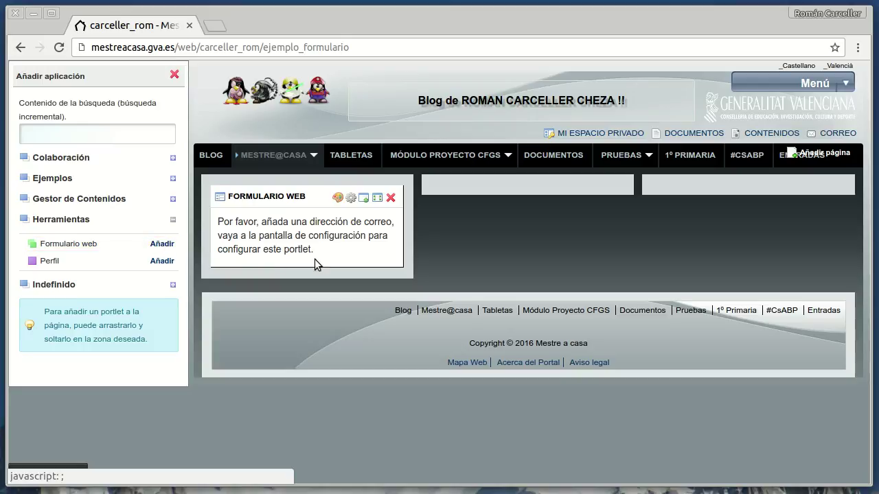
pyautogui.click(174, 74)
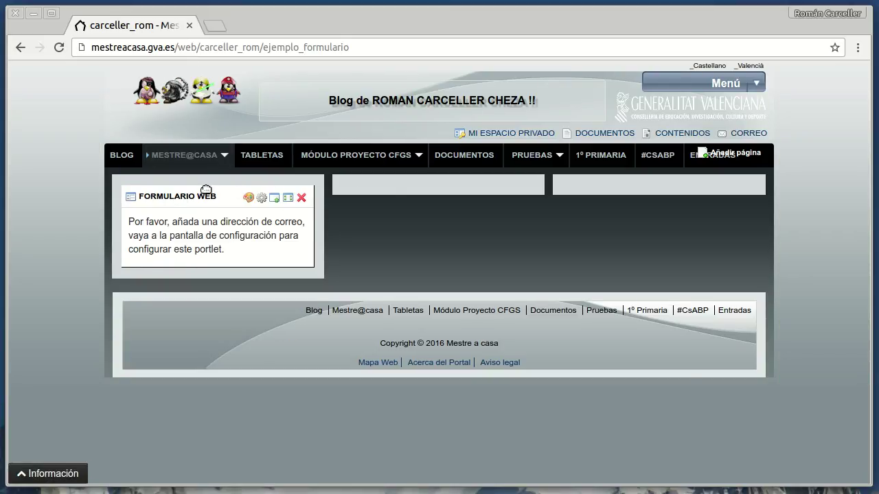
pyautogui.moveTo(203, 190); pyautogui.dragTo(417, 185)
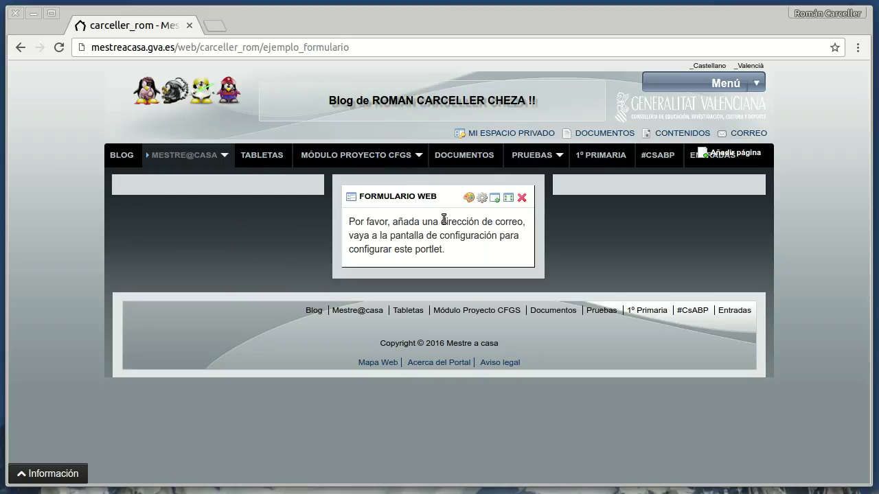
# Step: In the portlet's configuration, change the form title from Sugerencias to 'Consultas'
pyautogui.click(480, 197)
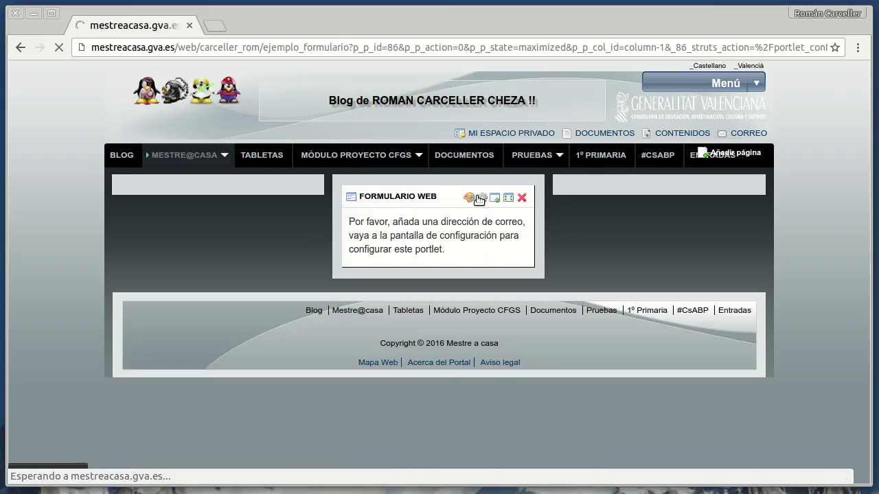
pyautogui.scroll(-1, 606, 241)
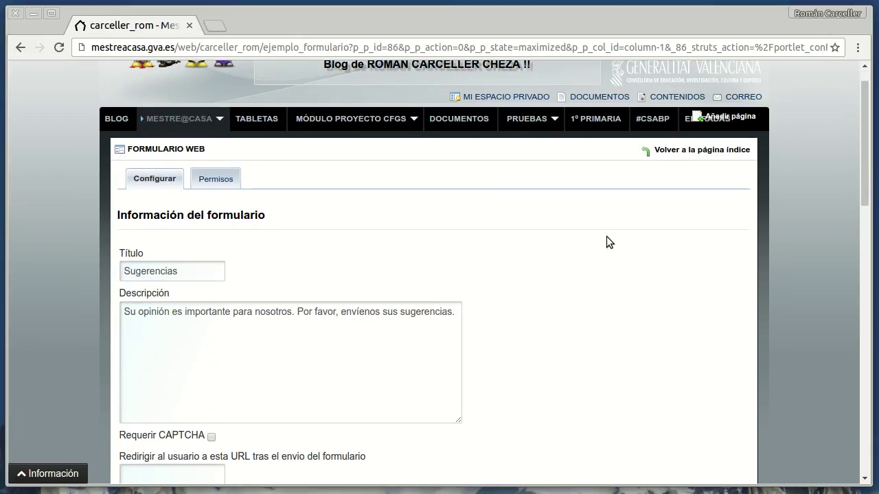
pyautogui.scroll(-3, 606, 236)
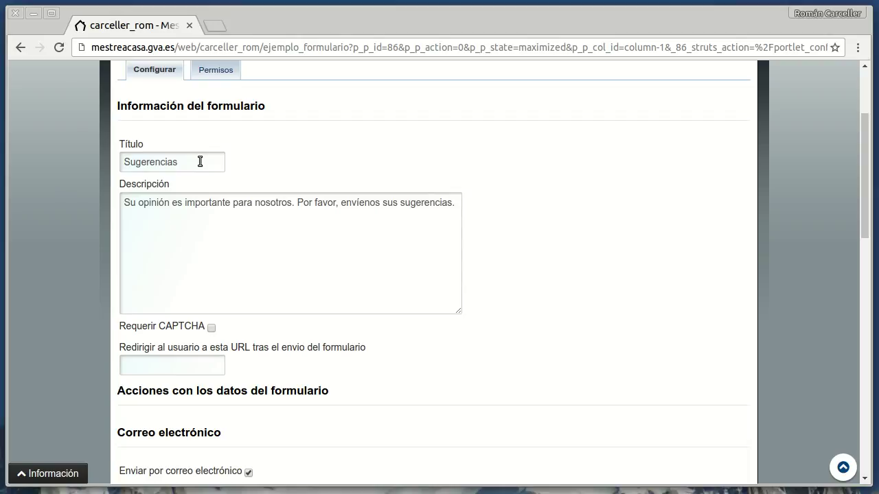
pyautogui.moveTo(200, 161); pyautogui.dragTo(103, 146)
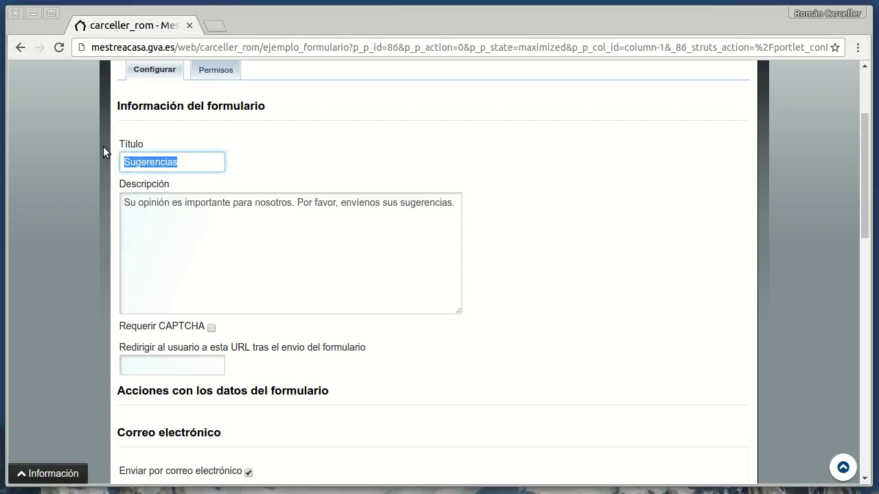
pyautogui.write('Consultas')
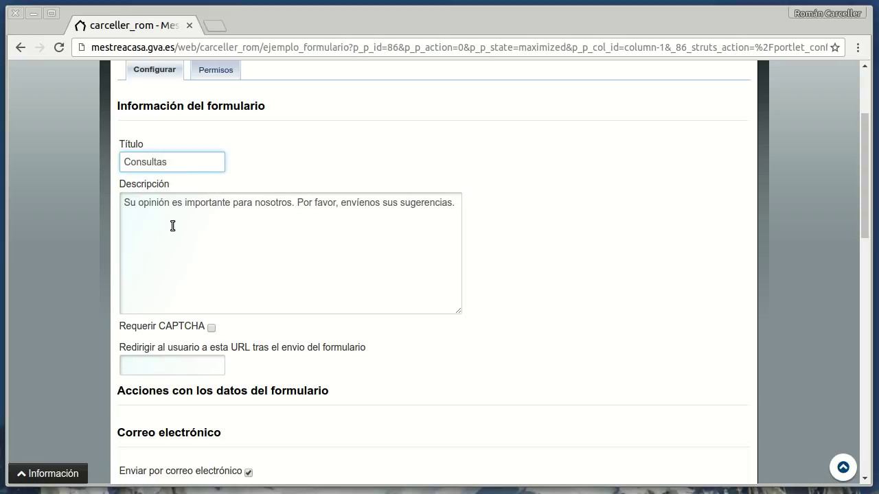
# Step: Set the description to 'Si quieres ponerte en contacto con nuestro centro, rellena este formulario'
pyautogui.tripleClick(301, 201)
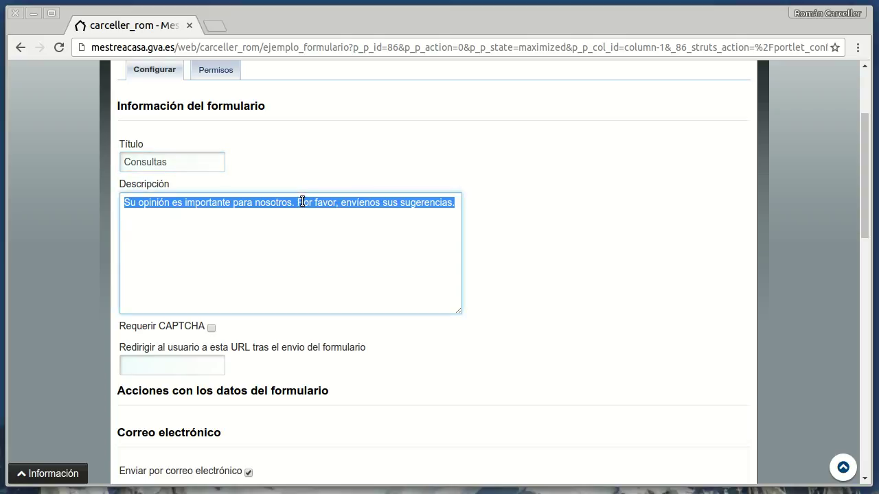
pyautogui.write('Si quieres ponerte en contacto conmigo, rellena este formulario.')
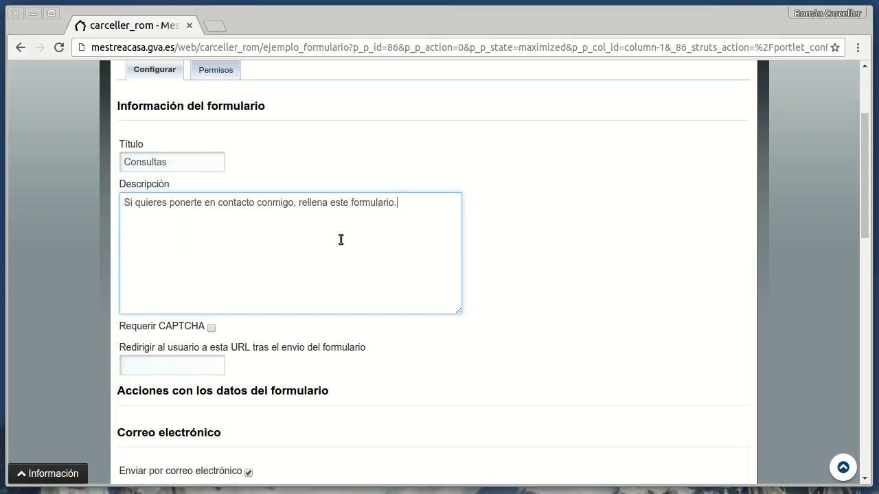
pyautogui.doubleClick(278, 204)
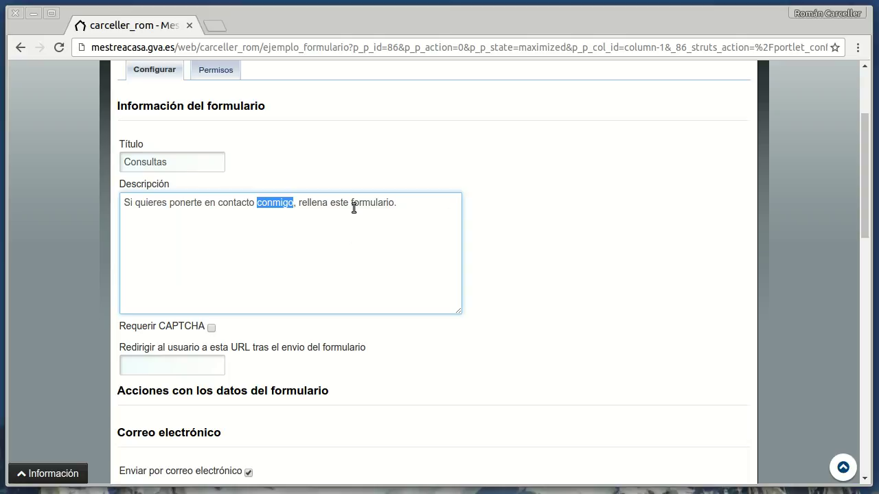
pyautogui.write('con nue')
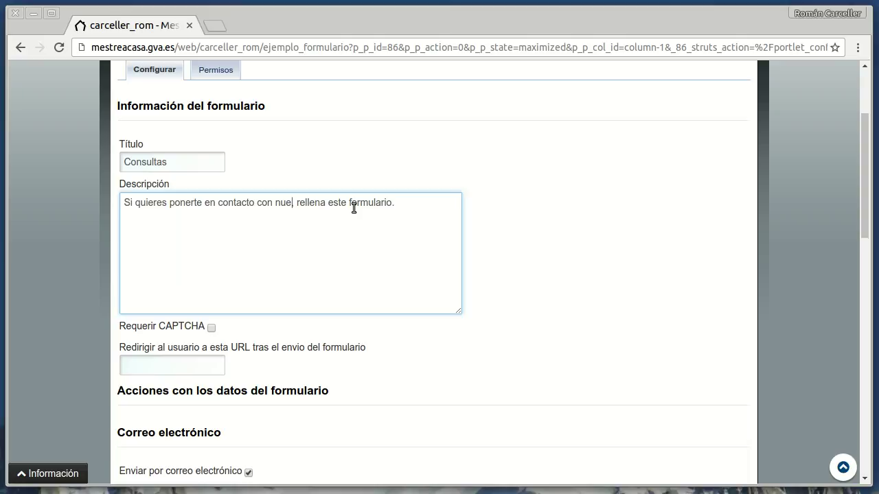
pyautogui.write('stro centro')
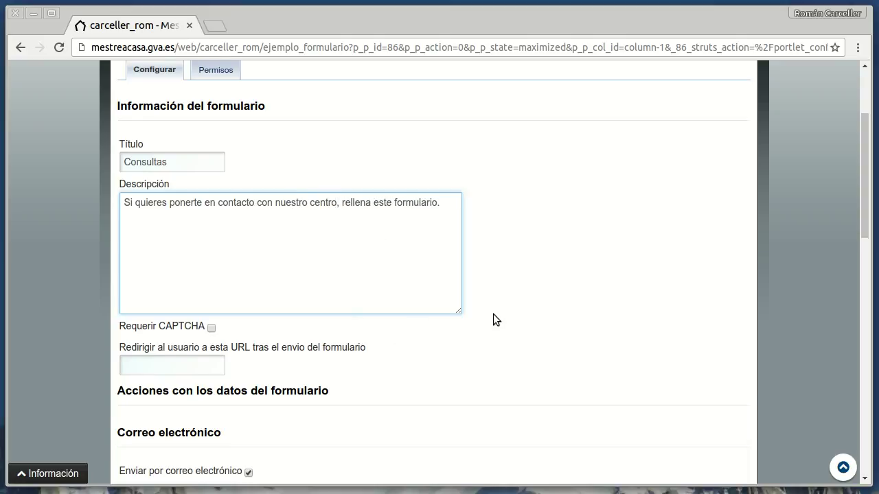
pyautogui.scroll(-1, 493, 314)
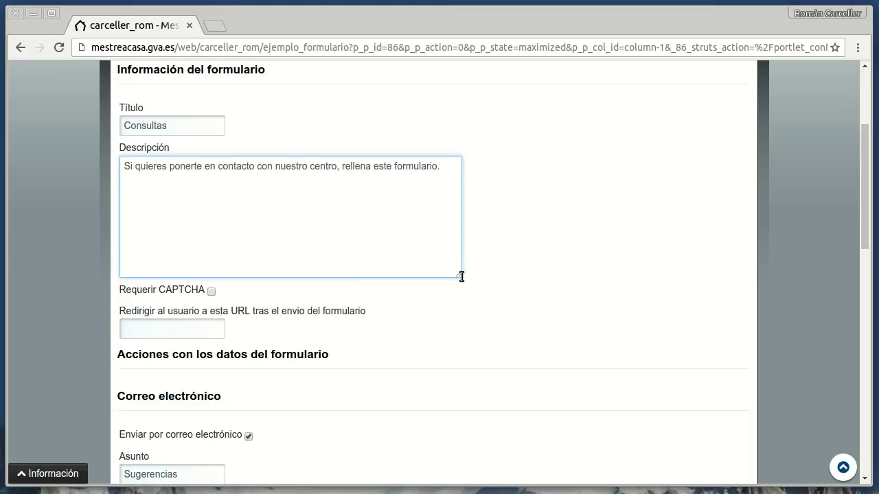
# Step: Set the e-mail subject to 'Consulta formulario web de centro' and enter the recipient's e-mail address
pyautogui.scroll(-1, 269, 280)
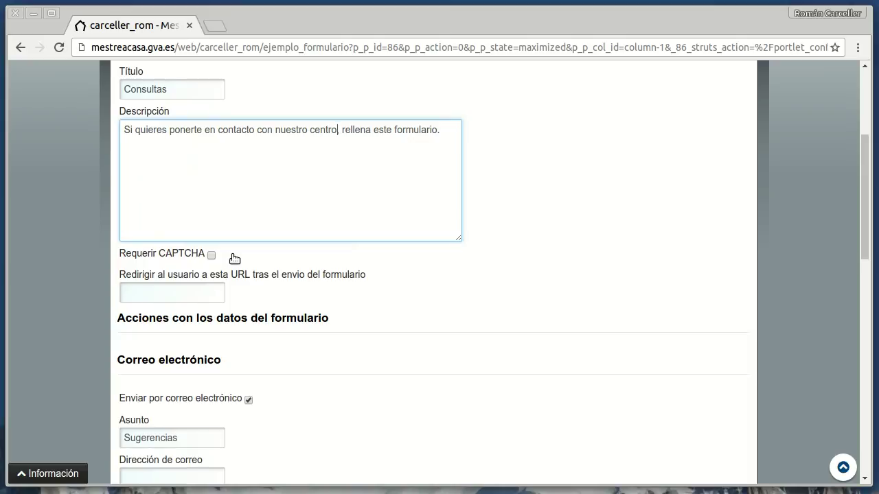
pyautogui.scroll(-2, 429, 275)
pyautogui.scroll(-3, 345, 224)
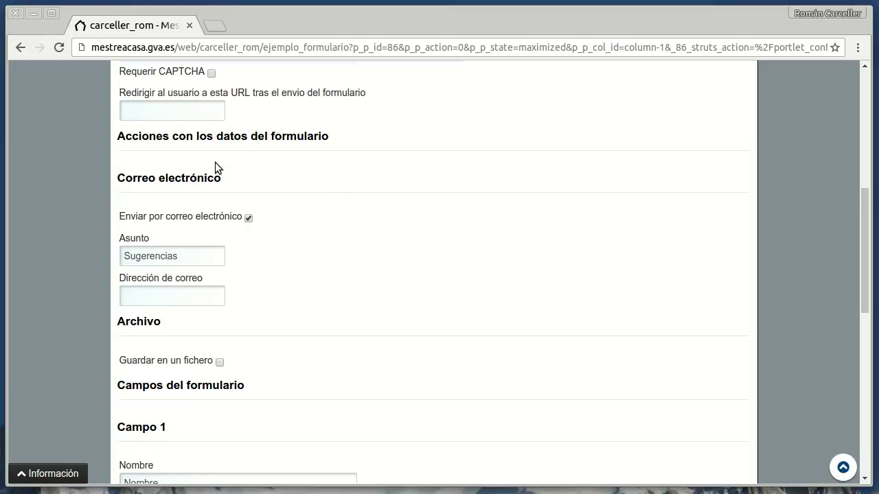
pyautogui.scroll(-1, 346, 258)
pyautogui.scroll(-2, 341, 220)
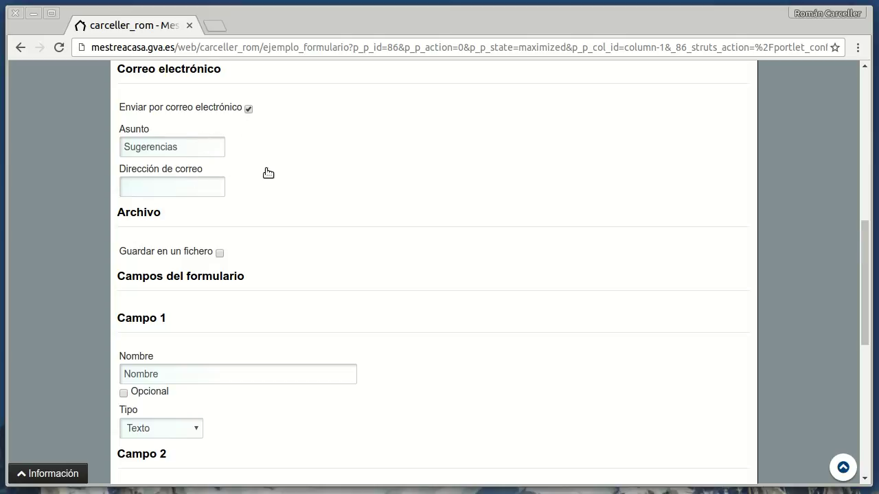
pyautogui.click(200, 143)
pyautogui.moveTo(200, 144); pyautogui.dragTo(106, 148)
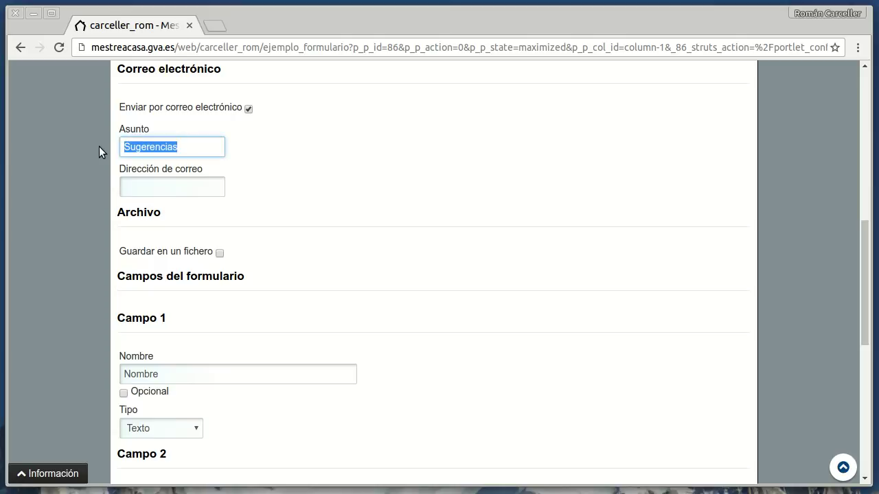
pyautogui.write('Consu')
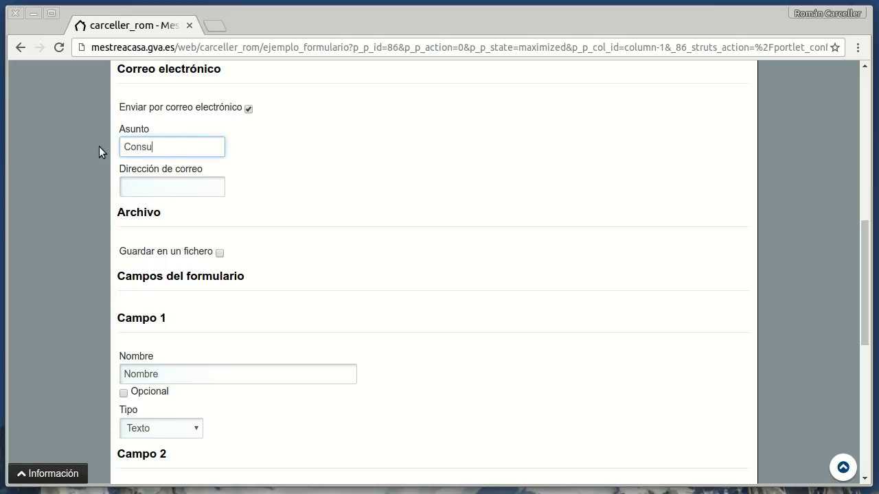
pyautogui.write('lta formulario we')
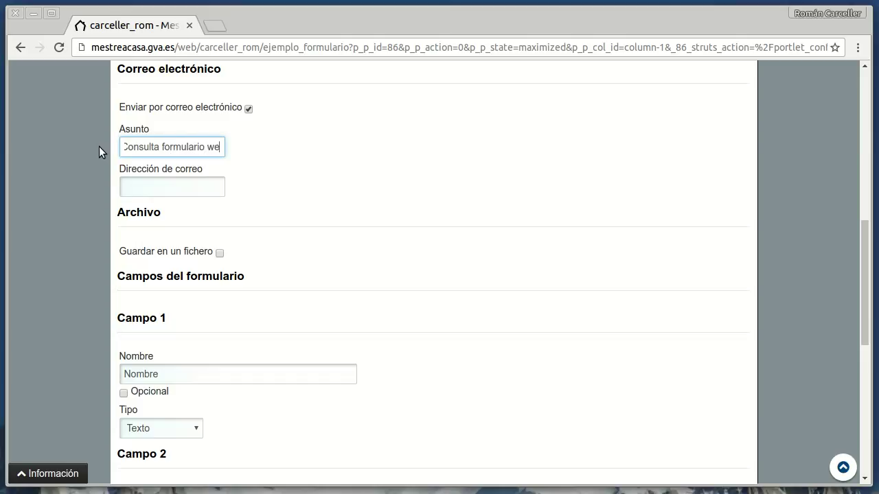
pyautogui.write('b de centro')
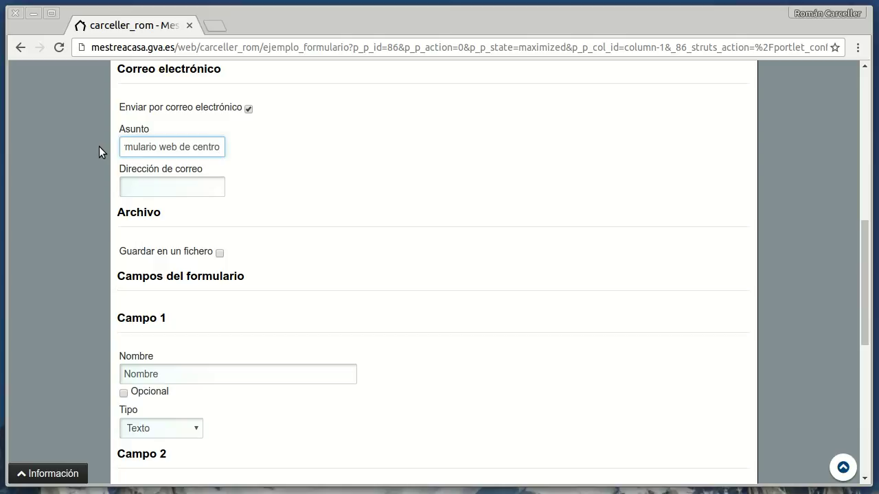
pyautogui.click(158, 190)
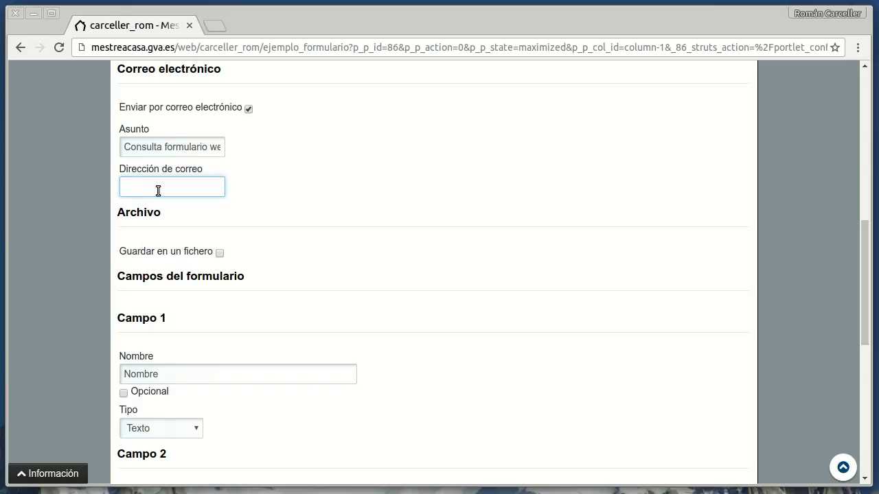
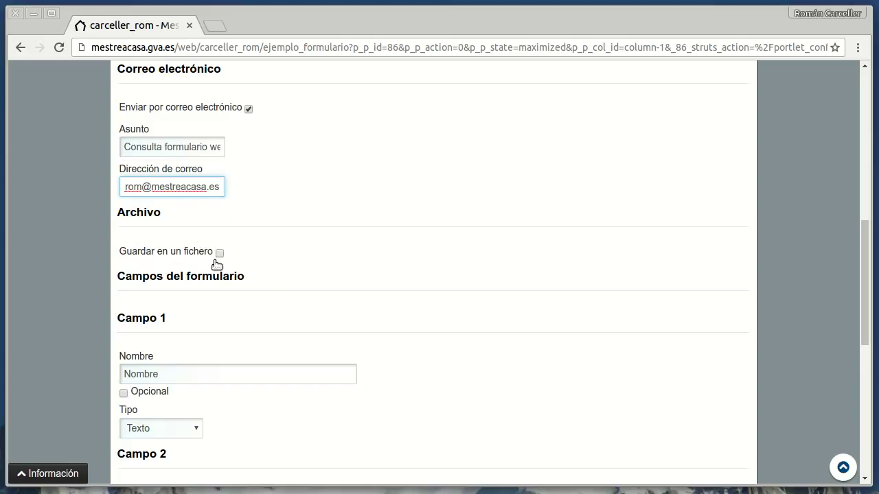
pyautogui.scroll(-3, 370, 244)
pyautogui.scroll(-2, 379, 245)
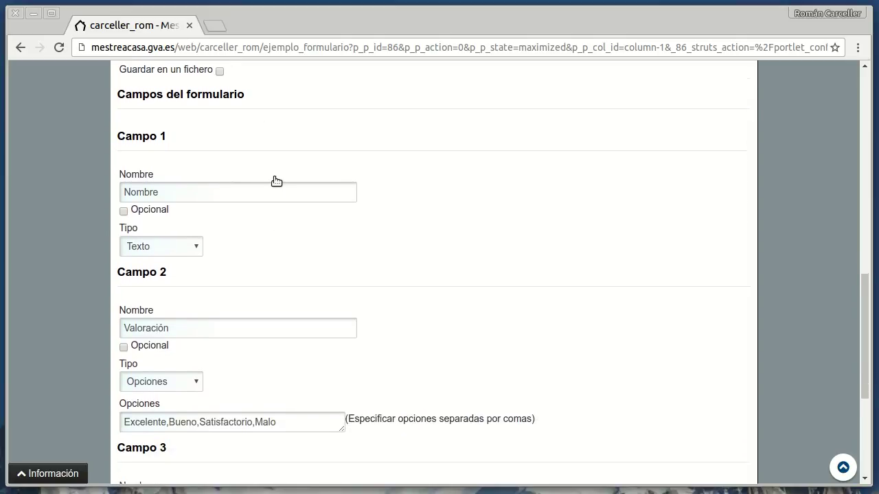
pyautogui.scroll(-1, 276, 181)
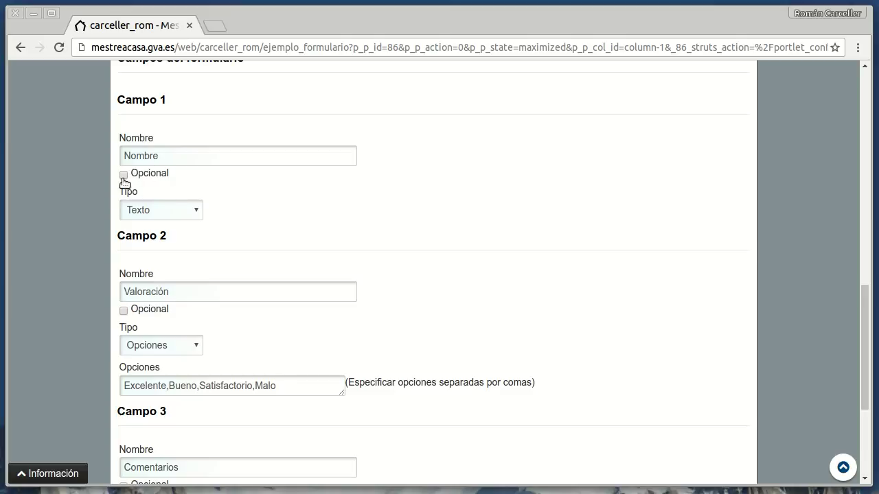
pyautogui.click(197, 213)
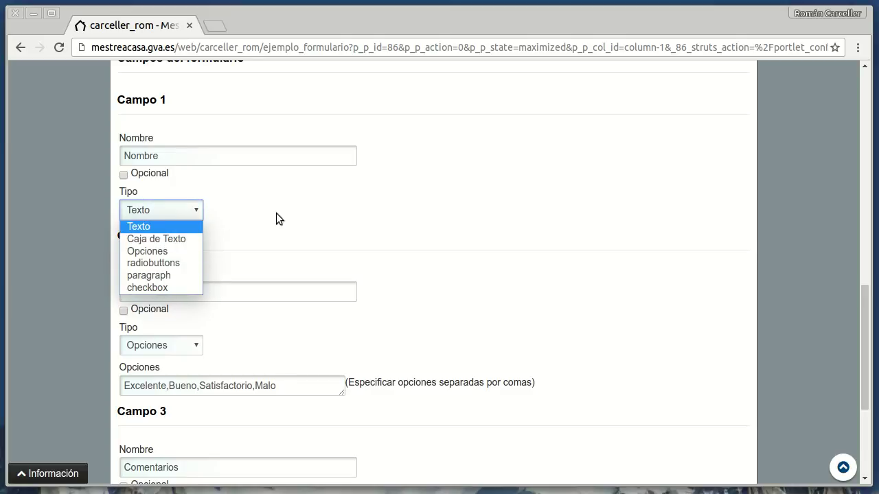
pyautogui.click(302, 226)
pyautogui.scroll(-3, 301, 228)
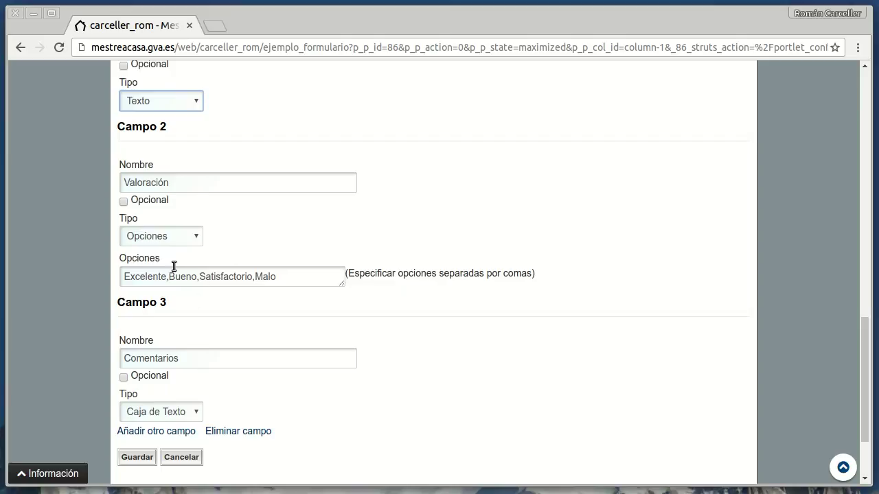
pyautogui.moveTo(183, 181); pyautogui.dragTo(112, 178)
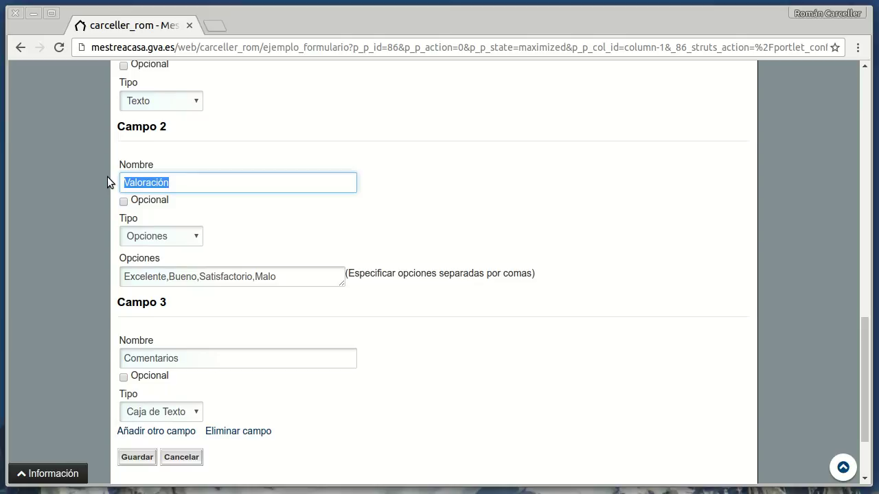
# Step: Rename Campo 2 to 'A la atención de...'
pyautogui.write('A la atenciçón')
pyautogui.press('BackSpace')
pyautogui.press('BackSpace')
pyautogui.press('BackSpace')
pyautogui.write('ón de')
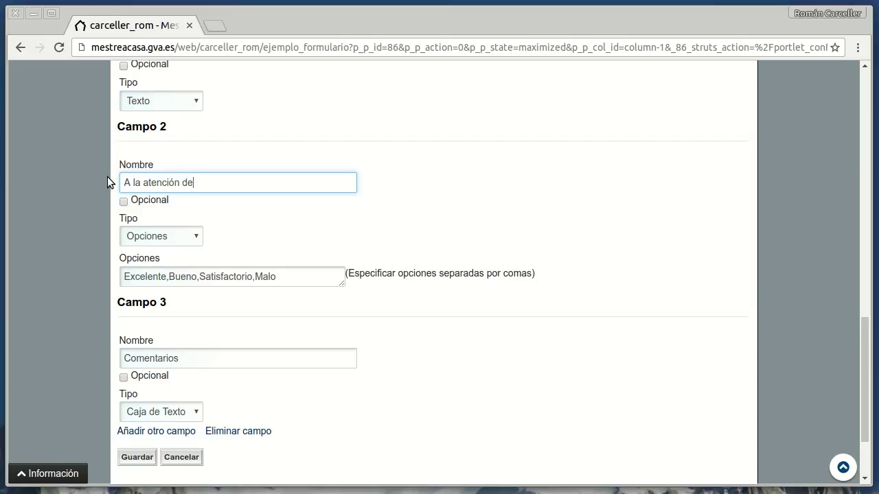
pyautogui.write('...')
# Step: Replace the Campo 2 rating options with 'Dirección,Secretaría'
pyautogui.moveTo(165, 277); pyautogui.dragTo(109, 263)
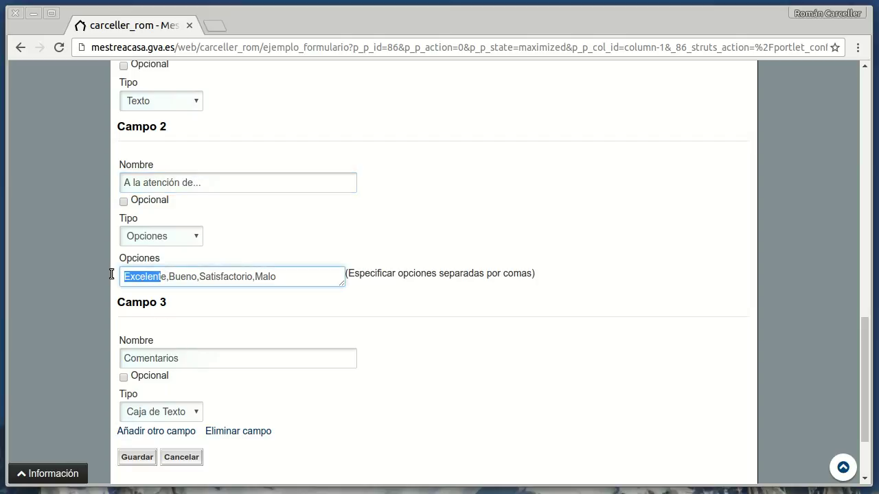
pyautogui.press('Delete')
pyautogui.press('Delete')
pyautogui.press('Delete')
pyautogui.write('Dire')
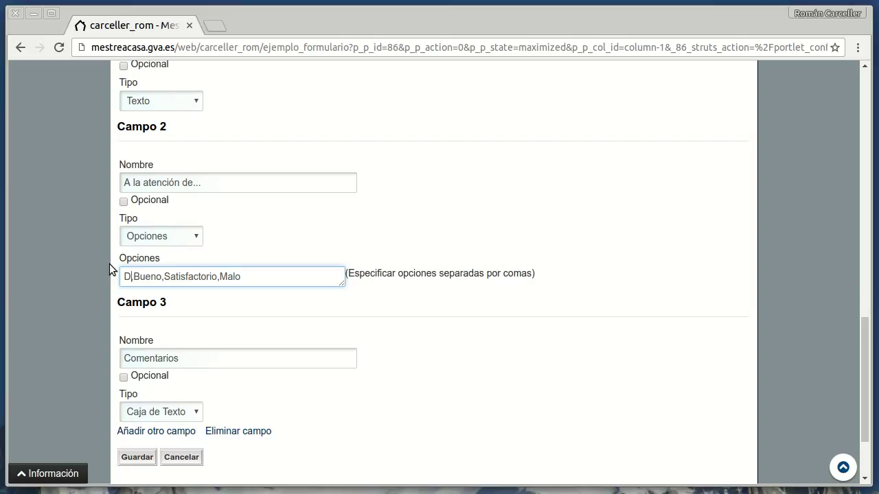
pyautogui.write('cción,')
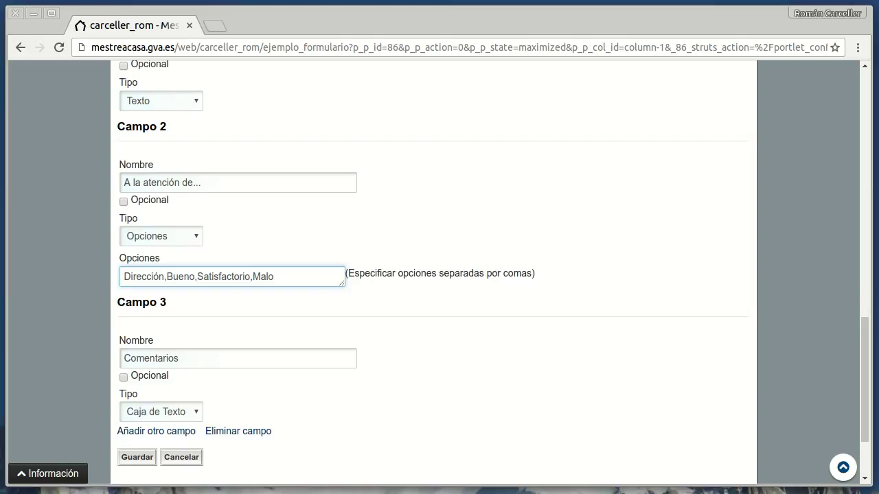
pyautogui.hotkey('ctrl', 'z')
pyautogui.hotkey('ctrl', 'shift', 'z')
pyautogui.press('Delete')
pyautogui.press('Delete')
pyautogui.press('Delete')
pyautogui.press('Delete')
pyautogui.press('Delete')
pyautogui.press('Delete')
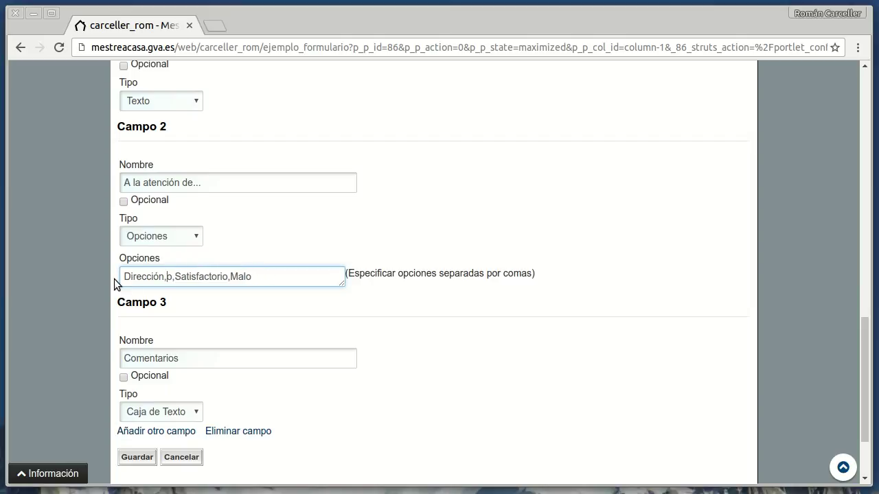
pyautogui.write('Secretaria')
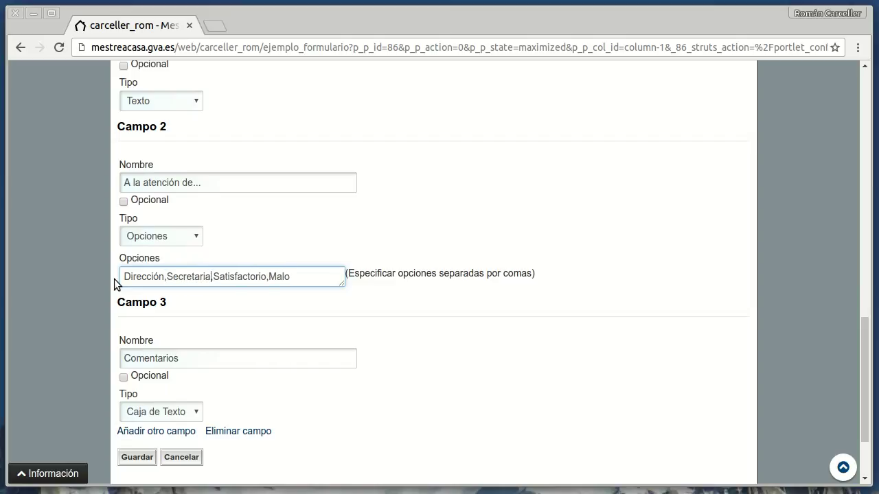
pyautogui.press('BackSpace')
pyautogui.press('BackSpace')
pyautogui.write('ía')
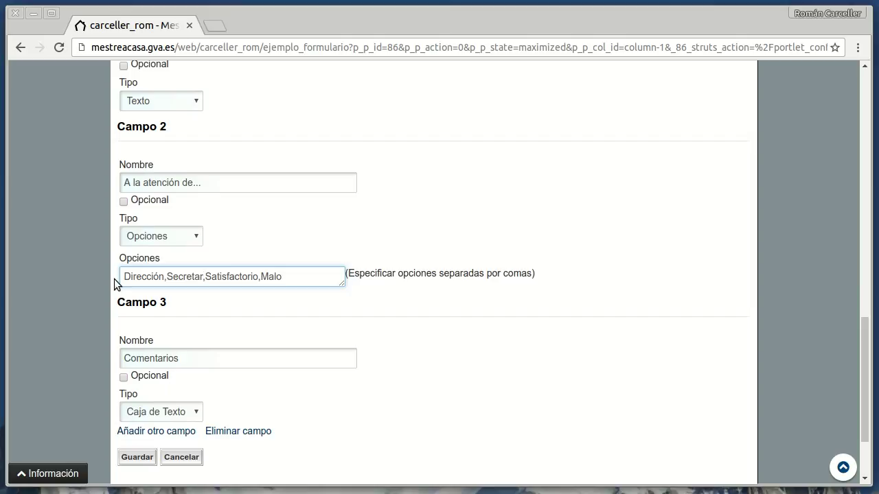
pyautogui.write(',')
pyautogui.press('Delete')
pyautogui.press('Delete')
pyautogui.press('Delete')
pyautogui.press('Delete')
pyautogui.press('Delete')
pyautogui.press('Delete')
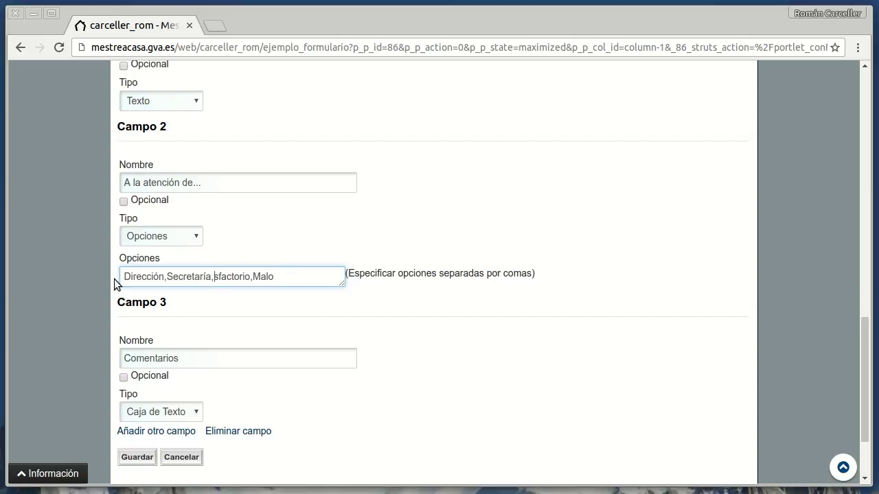
pyautogui.press('Delete')
pyautogui.press('Delete')
pyautogui.press('Delete')
pyautogui.press('Delete')
pyautogui.press('Delete')
pyautogui.press('Delete')
pyautogui.press('Delete')
pyautogui.press('Delete')
pyautogui.press('Delete')
pyautogui.press('Delete')
pyautogui.press('Delete')
pyautogui.press('Delete')
pyautogui.scroll(-1, 333, 323)
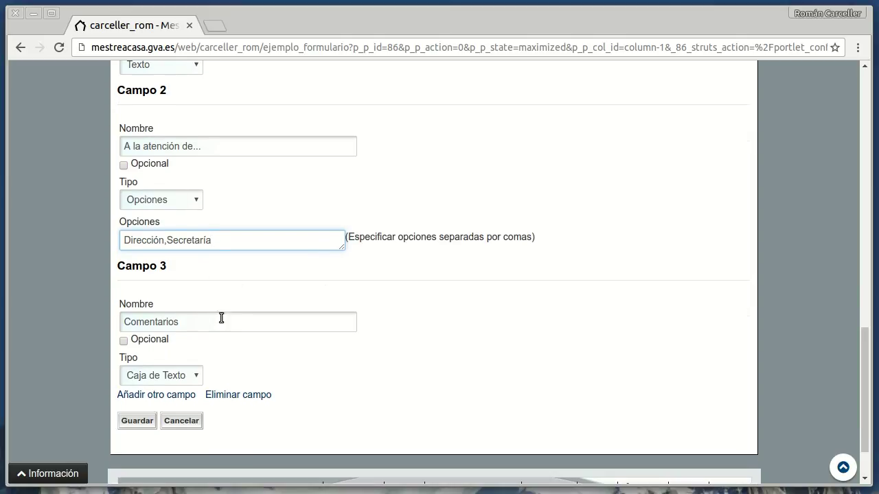
pyautogui.scroll(2, 232, 313)
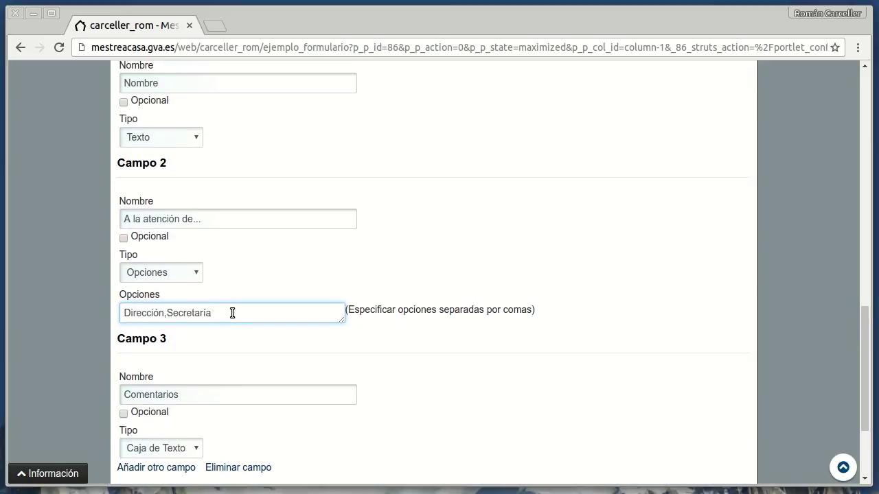
pyautogui.scroll(-2, 232, 314)
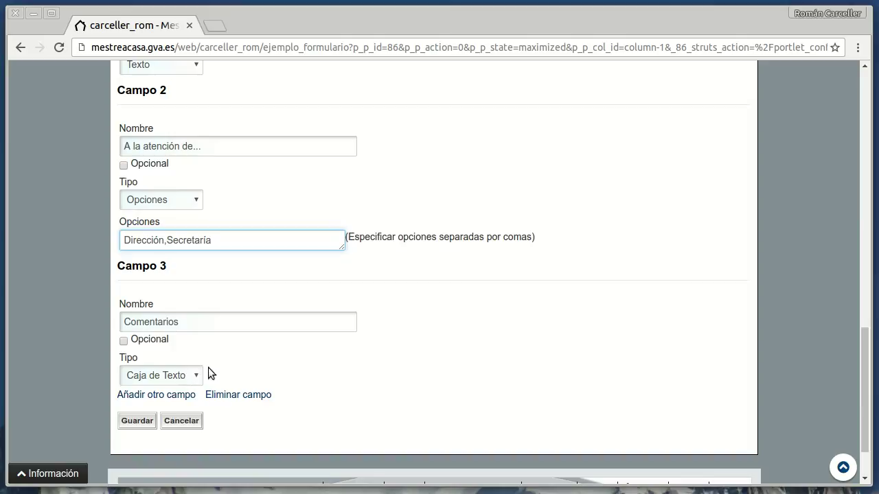
pyautogui.scroll(-2, 251, 348)
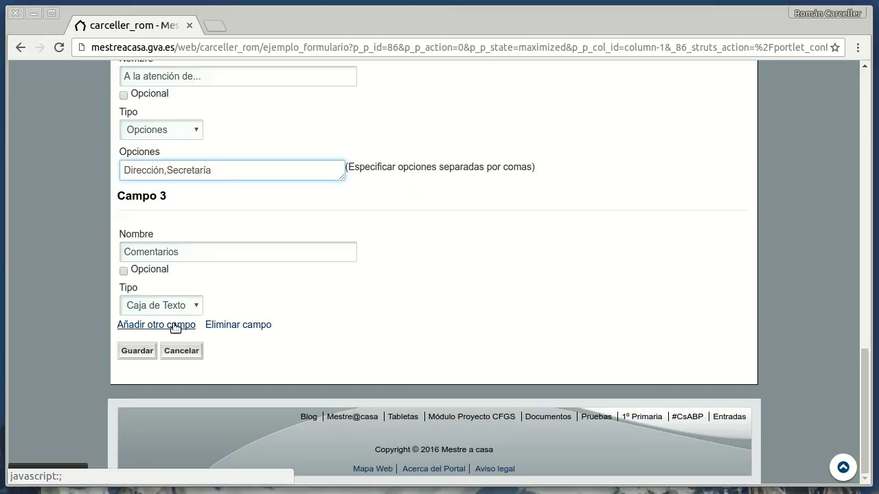
pyautogui.click(175, 326)
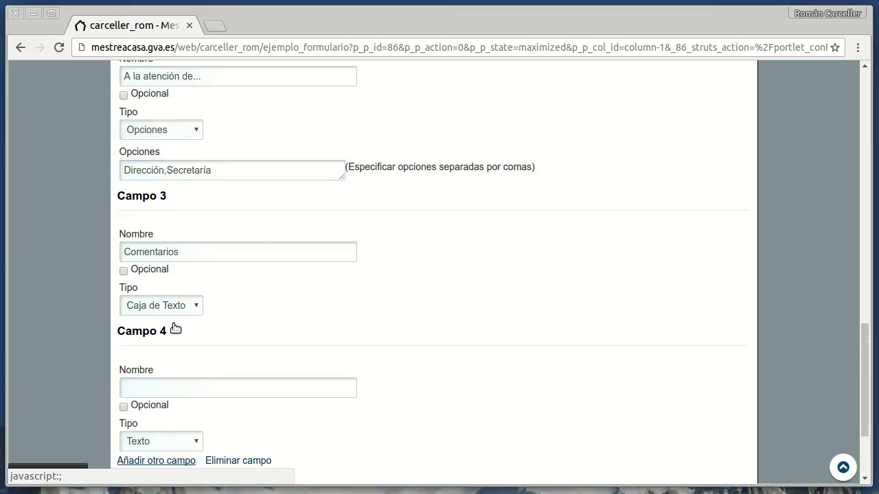
pyautogui.scroll(-2, 282, 248)
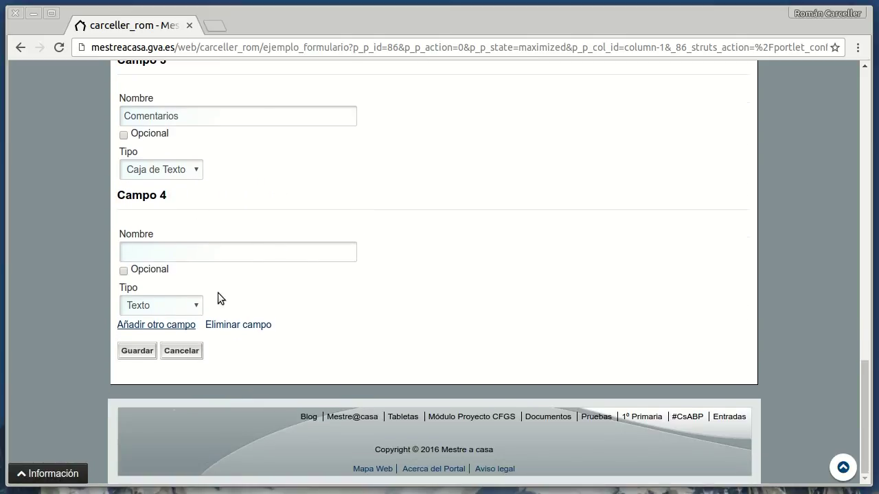
pyautogui.click(234, 325)
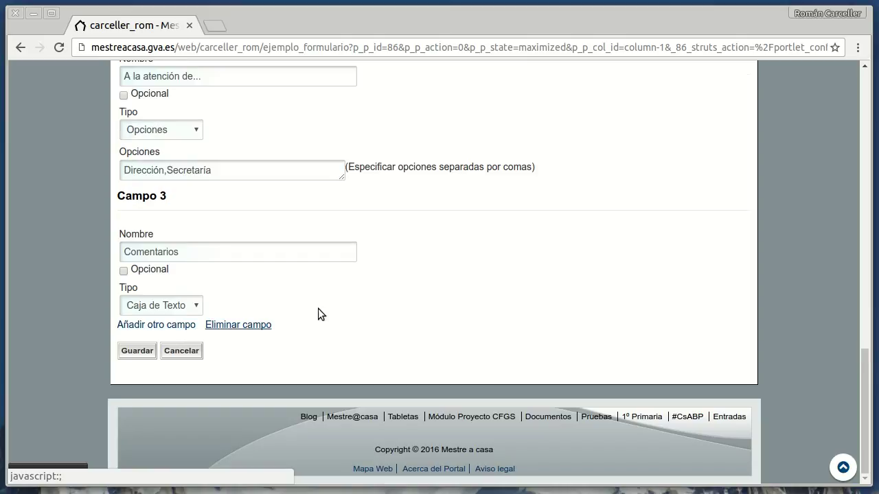
pyautogui.scroll(1, 394, 307)
pyautogui.scroll(5, 258, 213)
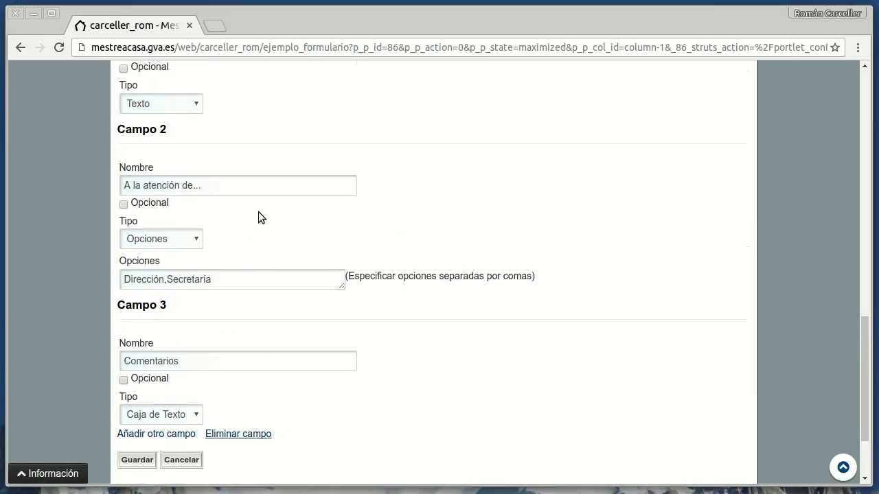
pyautogui.scroll(1, 259, 211)
pyautogui.scroll(-7, 258, 211)
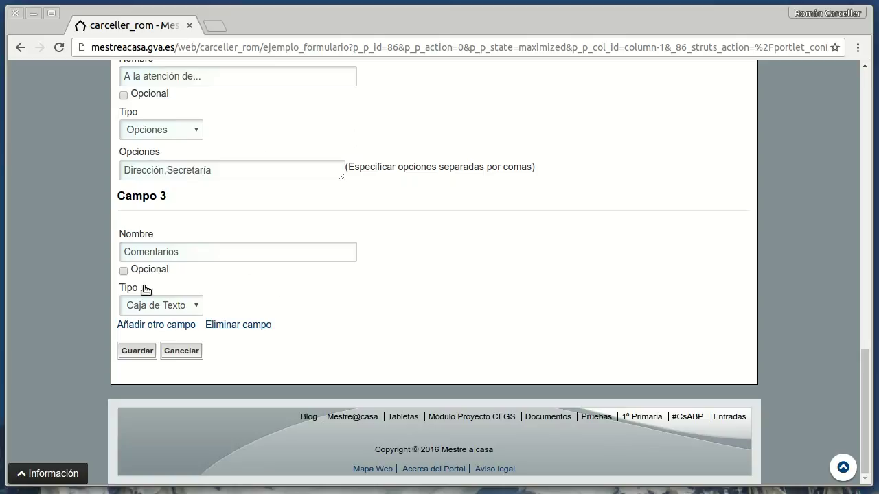
# Step: Save the form settings and return to ejemplo_formulario to view the live Consultas form
pyautogui.click(137, 352)
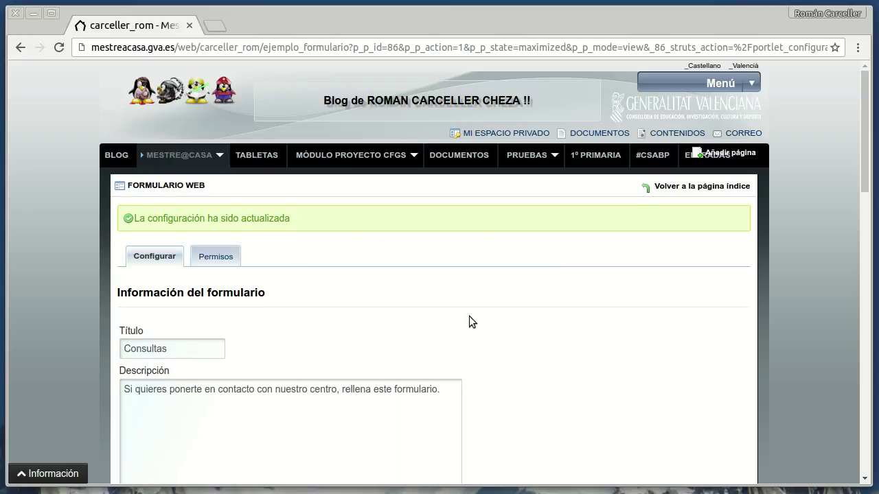
pyautogui.scroll(-5, 620, 312)
pyautogui.scroll(5, 621, 315)
pyautogui.click(689, 188)
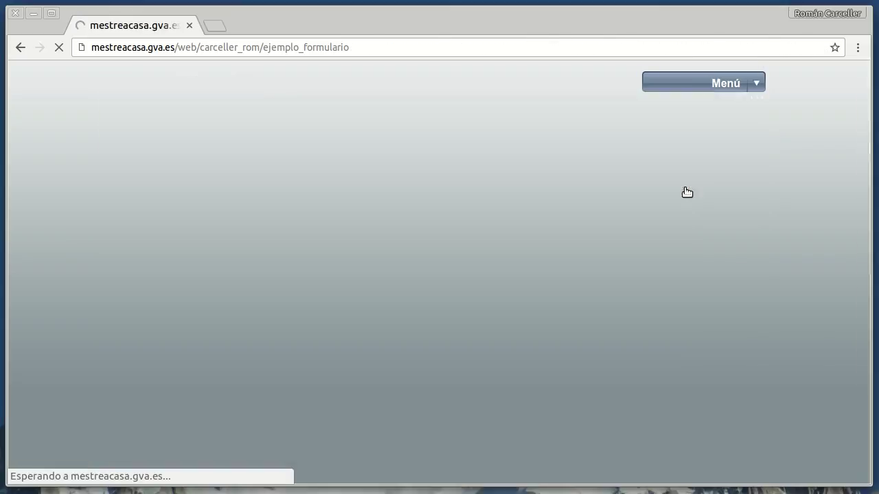
pyautogui.scroll(-3, 488, 391)
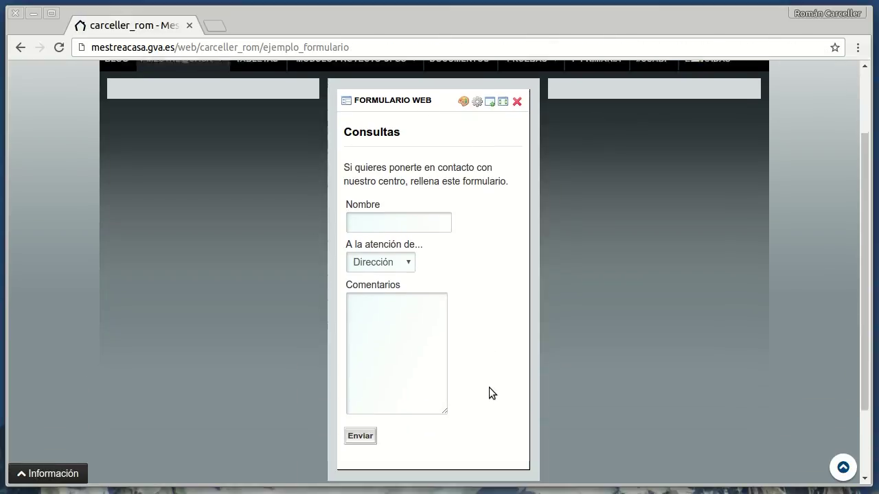
pyautogui.scroll(3, 481, 237)
pyautogui.scroll(-1, 485, 238)
pyautogui.scroll(1, 486, 237)
pyautogui.scroll(-2, 487, 239)
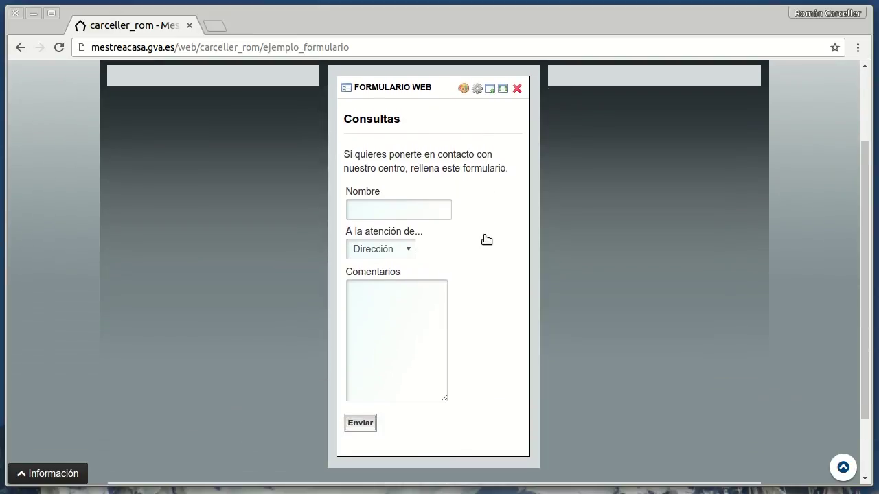